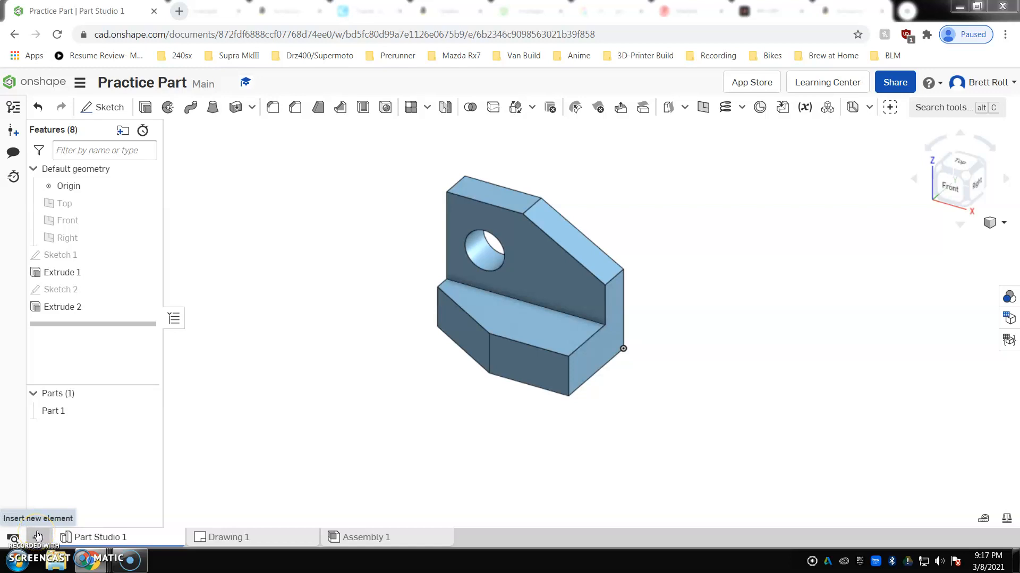
# Step: Create a new drawing from the ANSI_A_INCH.dwt template with no views
pyautogui.click(38, 536)
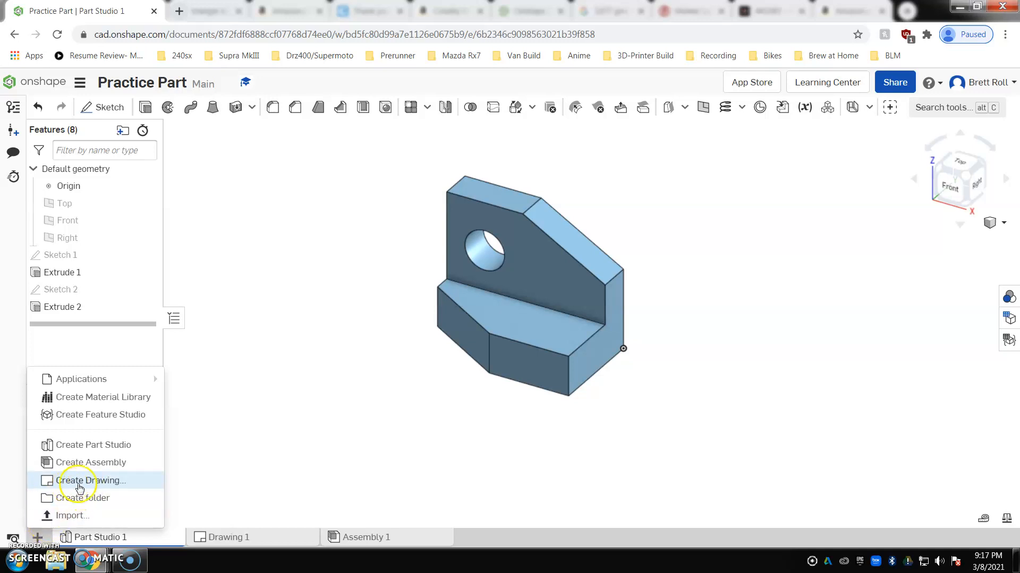
pyautogui.click(57, 483)
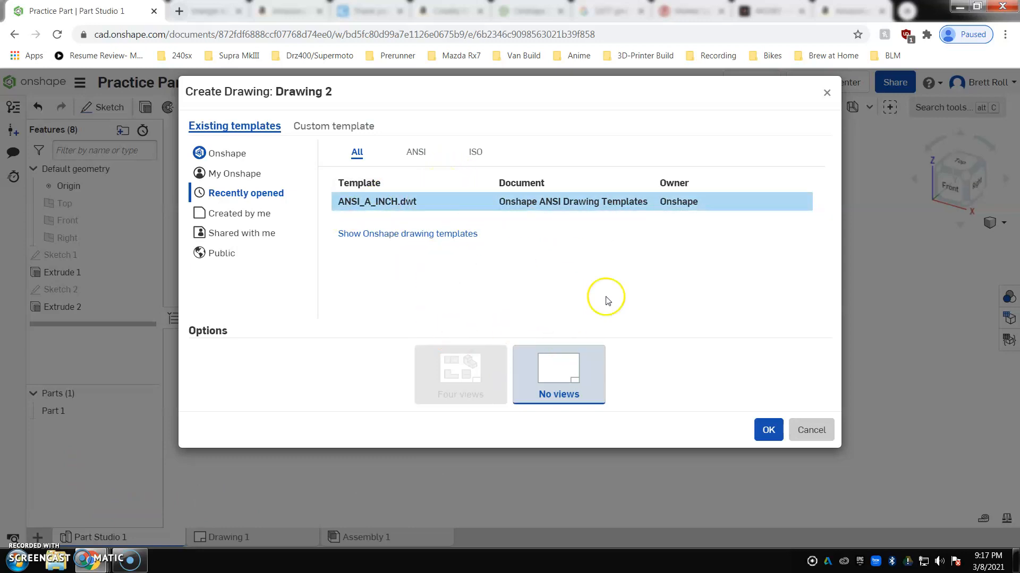
pyautogui.click(764, 432)
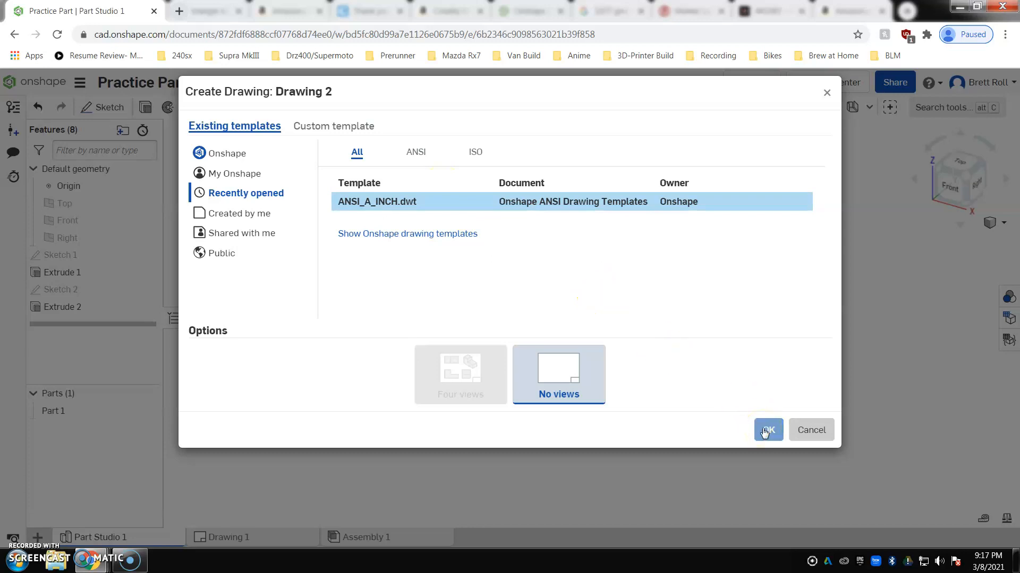
pyautogui.click(765, 432)
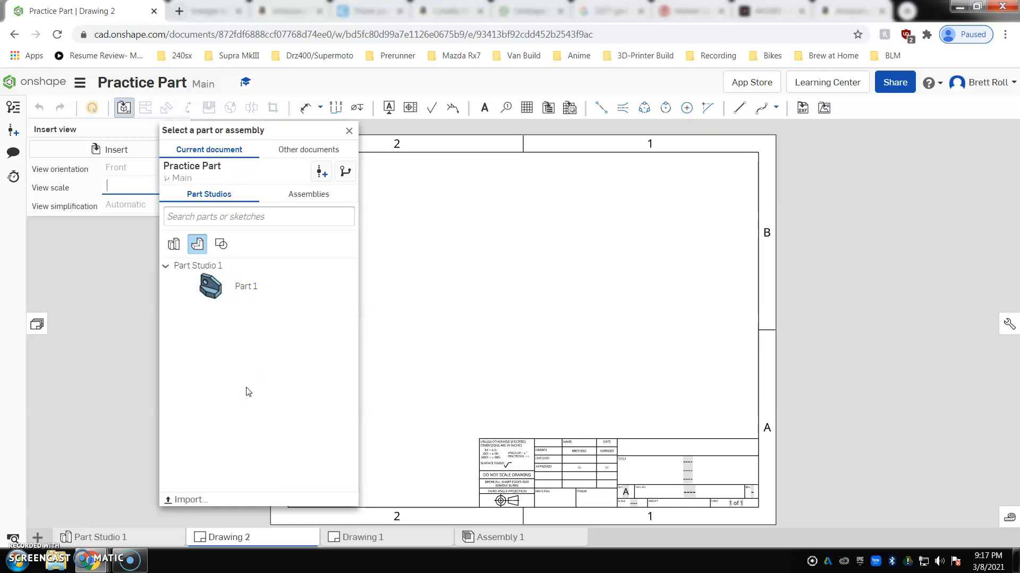
# Step: Place a 1:2 front view of Part 1 and project its right, top and isometric views from it
pyautogui.click(238, 288)
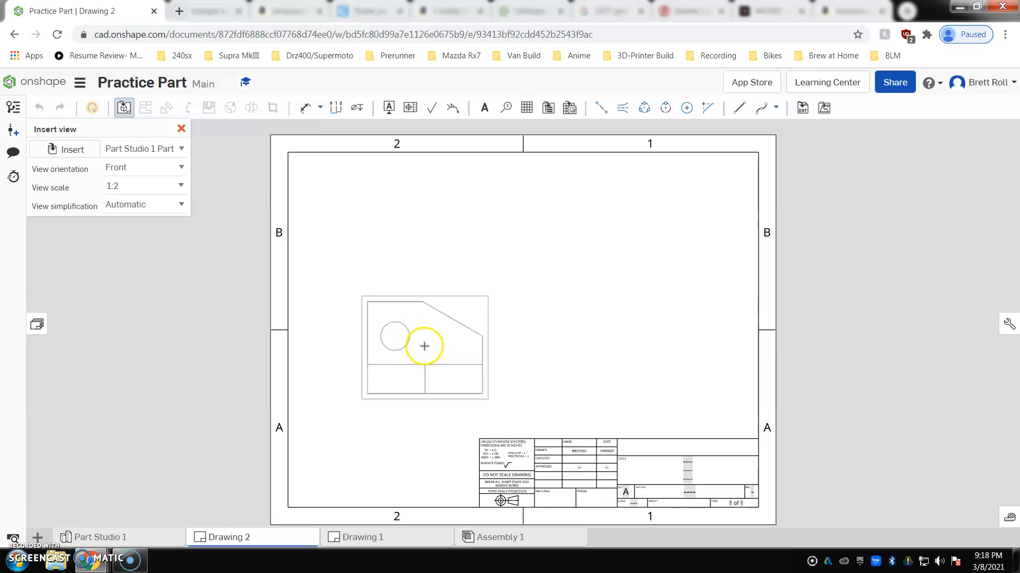
pyautogui.click(417, 345)
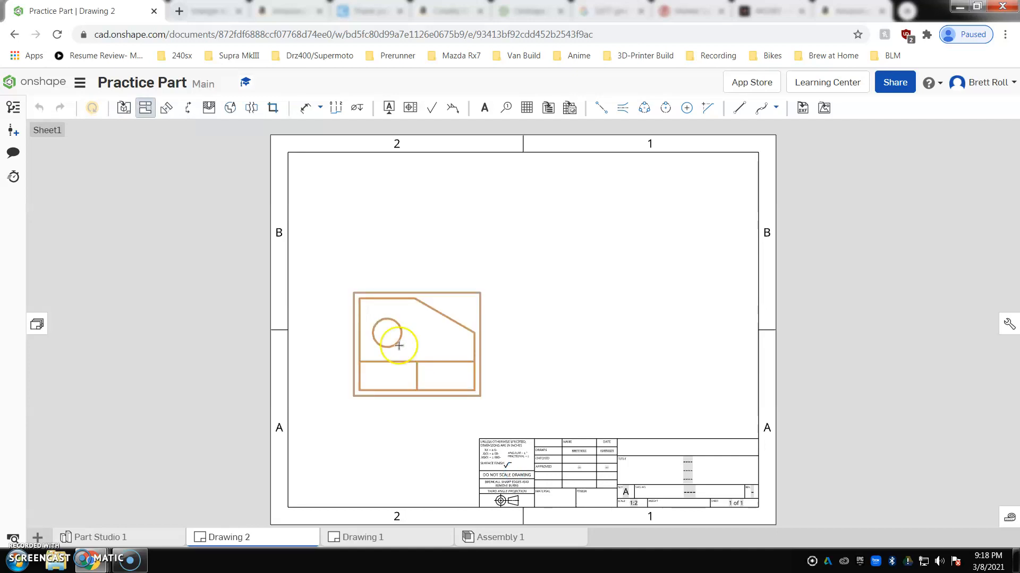
pyautogui.click(147, 110)
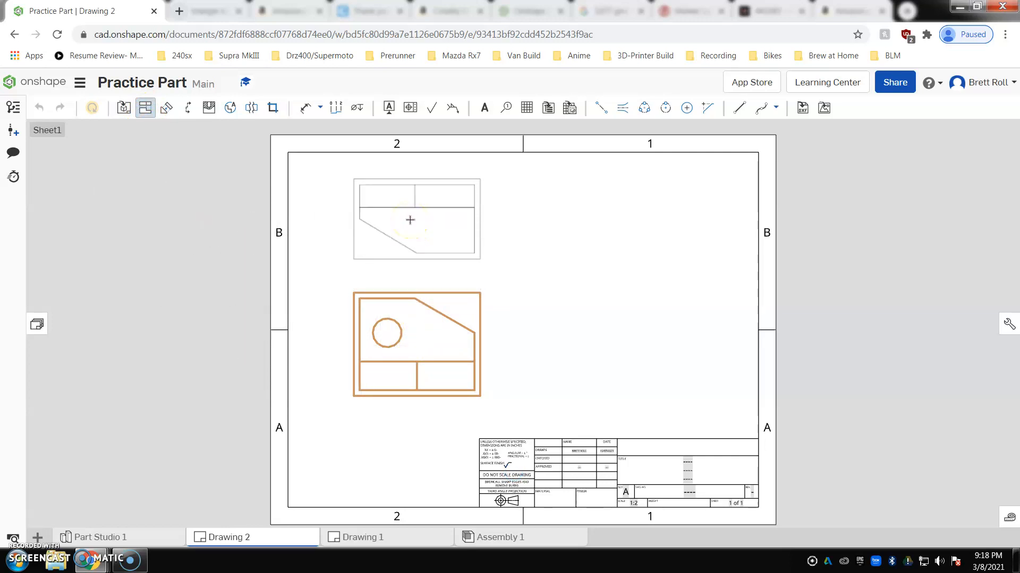
pyautogui.click(585, 347)
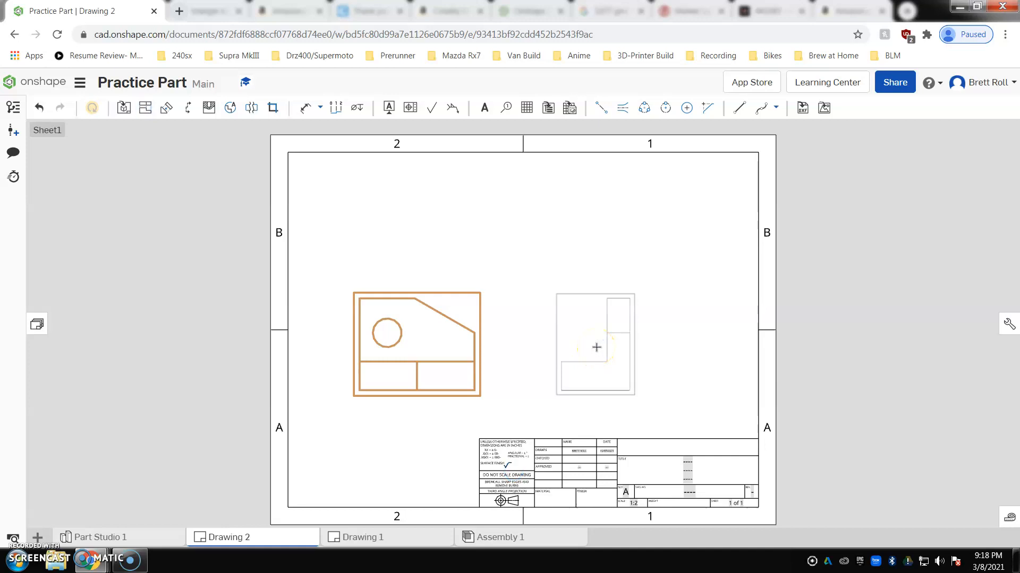
pyautogui.click(432, 365)
pyautogui.click(419, 212)
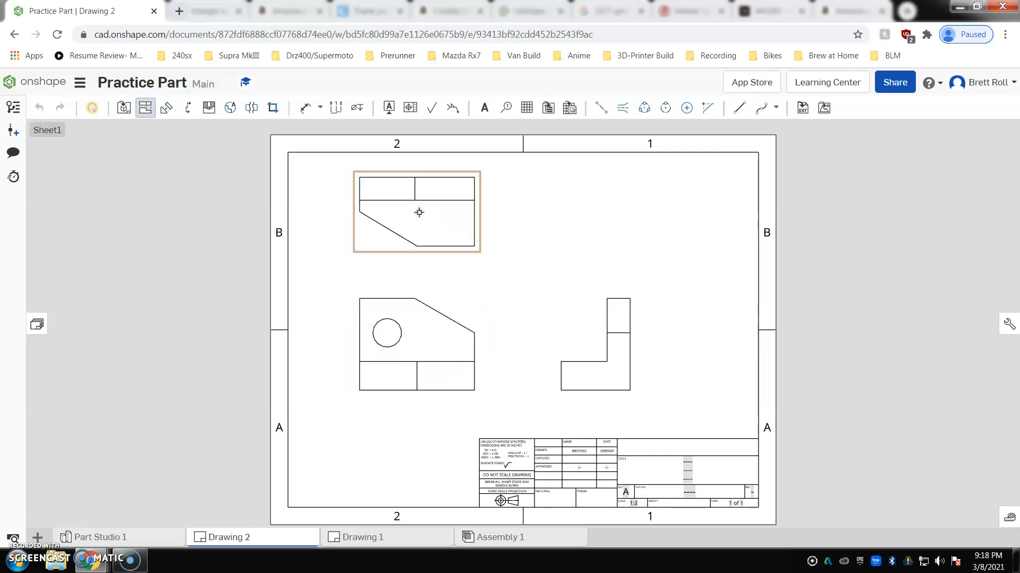
pyautogui.click(406, 353)
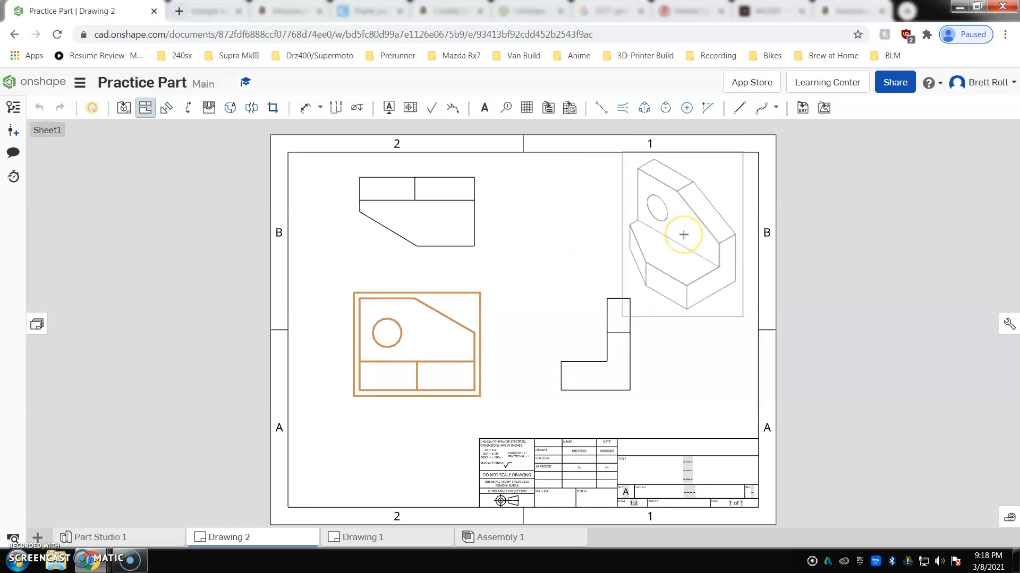
pyautogui.click(683, 234)
pyautogui.click(454, 300)
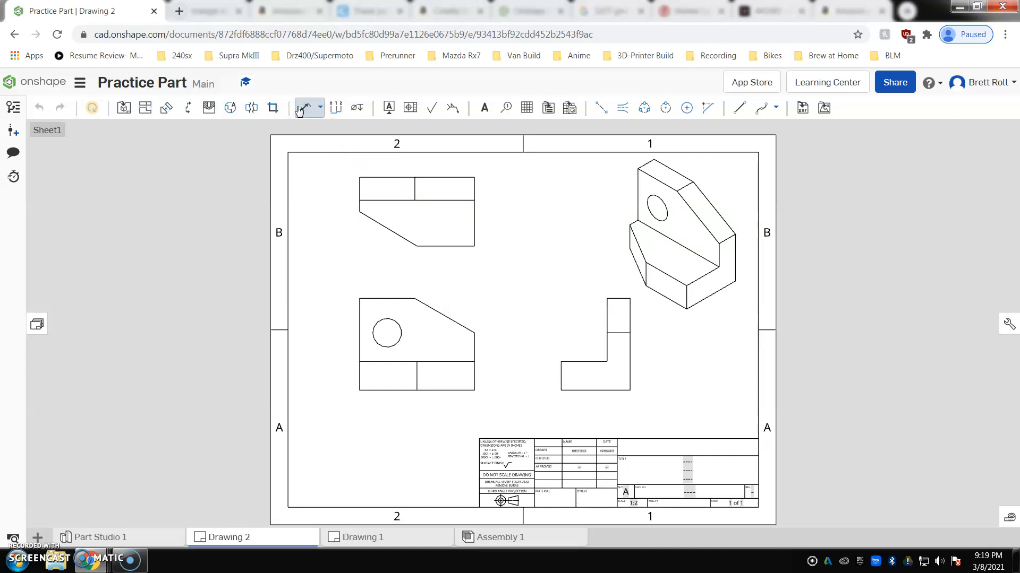
# Step: Dimension the front view's overall width between its two vertical sides, placing the dimension above the view
pyautogui.click(301, 109)
pyautogui.click(375, 250)
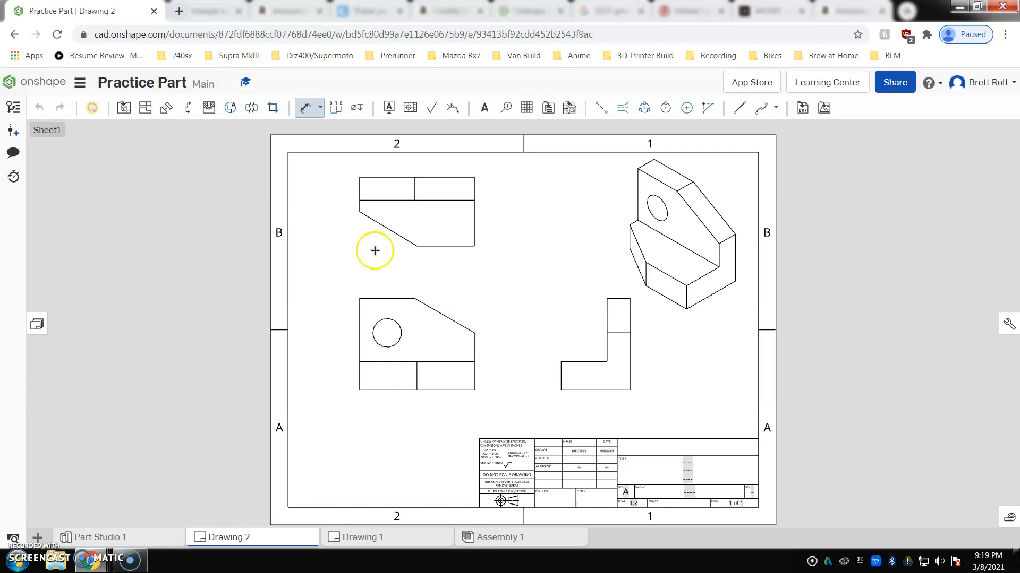
pyautogui.click(363, 259)
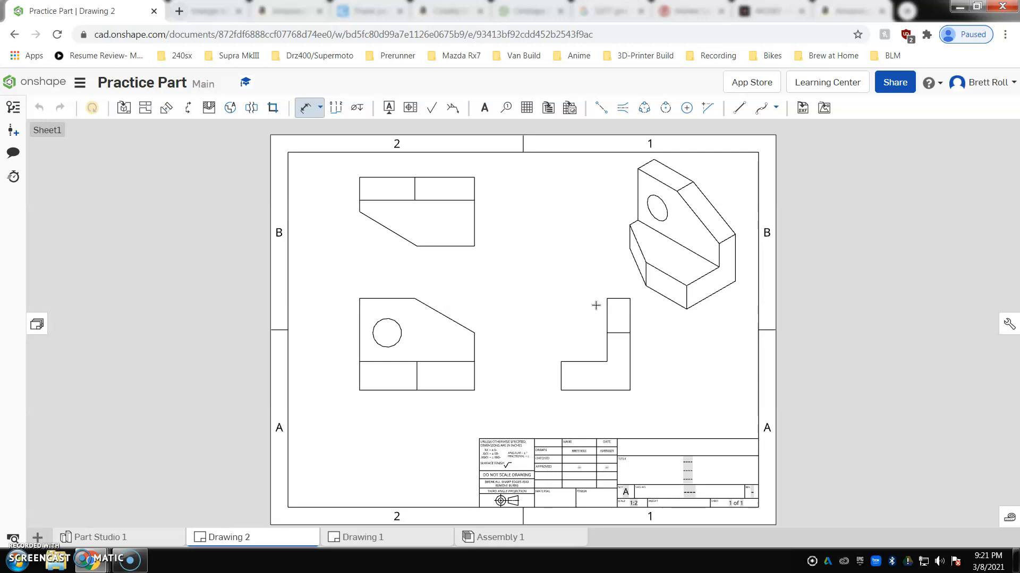
pyautogui.click(306, 112)
pyautogui.click(305, 108)
pyautogui.click(360, 332)
pyautogui.click(474, 343)
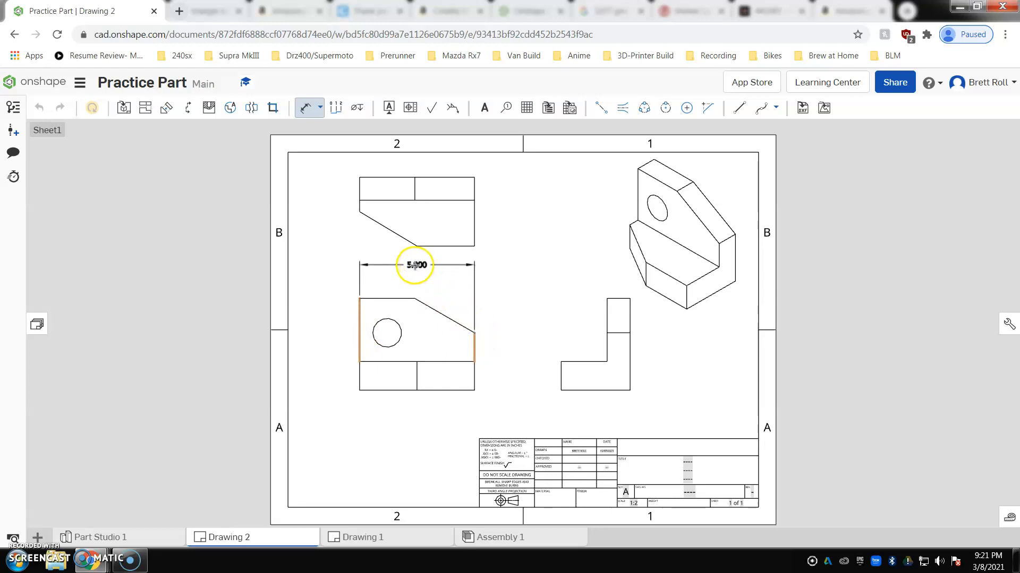
pyautogui.click(415, 264)
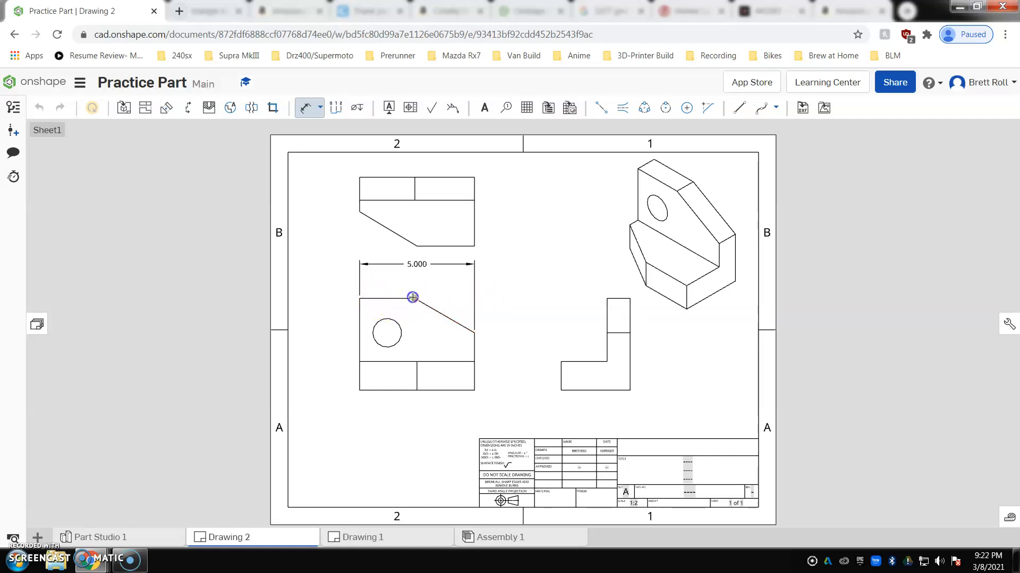
# Step: Dimension the front view's top edge from the upper-left corner to the start of the slope, just below the overall width
pyautogui.click(358, 299)
pyautogui.click(387, 276)
pyautogui.click(385, 275)
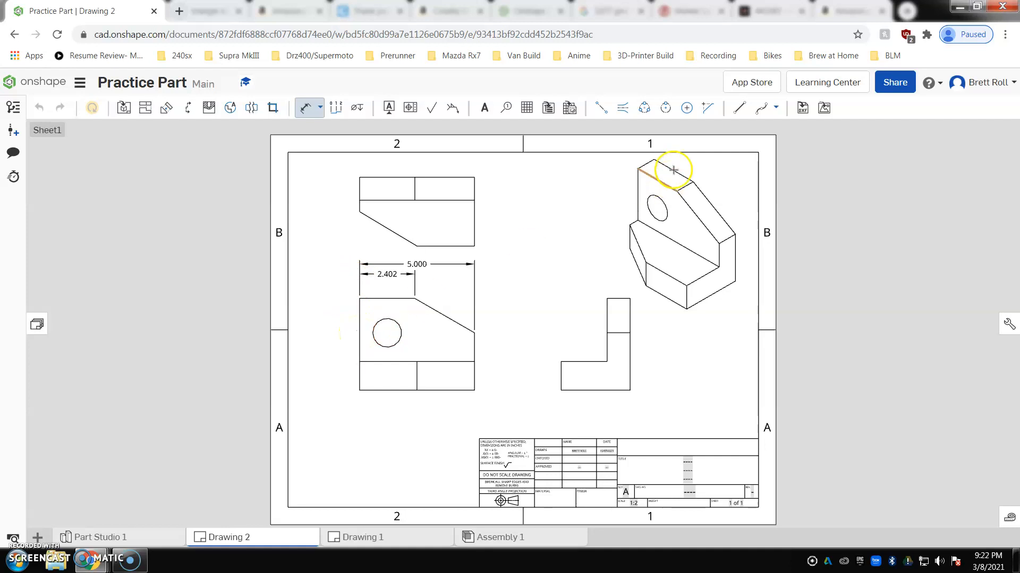
# Step: Add a centermark to the hole in the front view and dimension its horizontal distance from the left edge
pyautogui.click(684, 109)
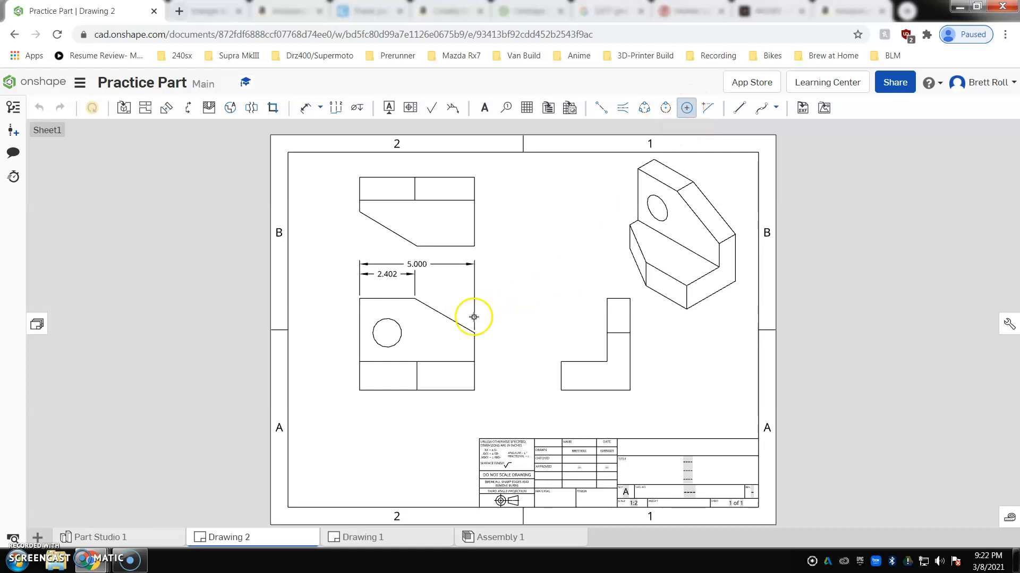
pyautogui.click(399, 336)
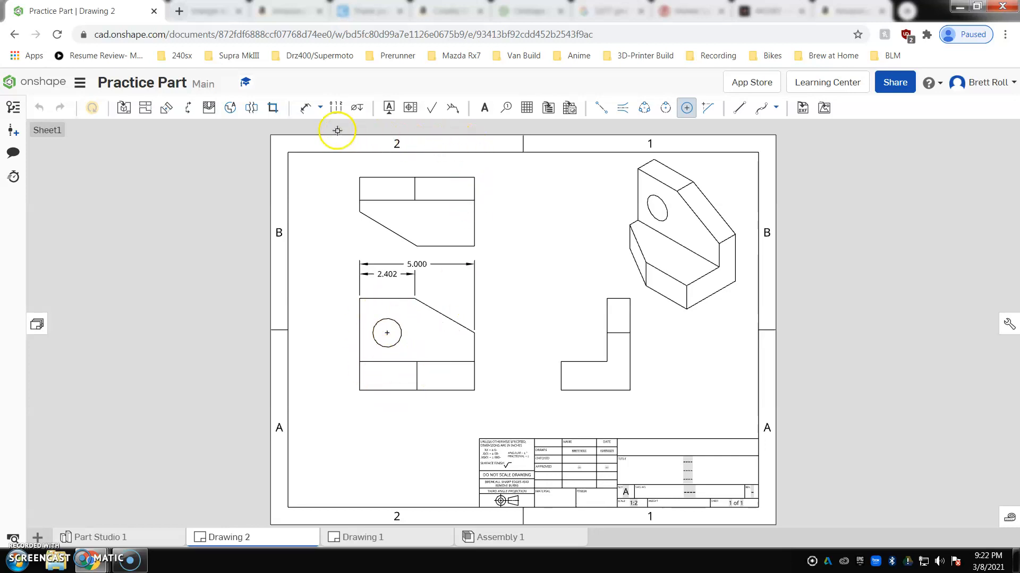
pyautogui.click(305, 114)
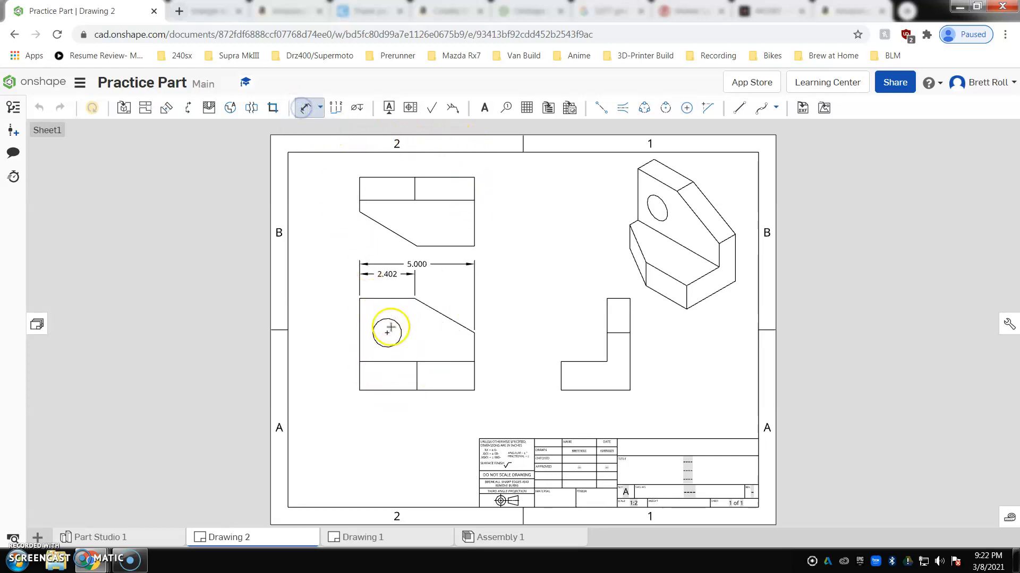
pyautogui.click(359, 332)
pyautogui.click(371, 307)
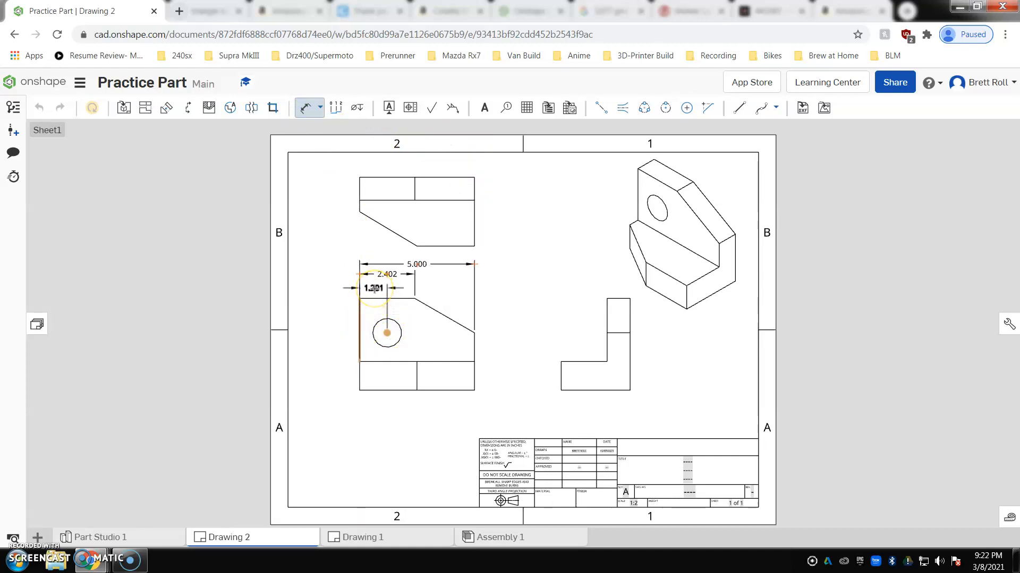
pyautogui.click(374, 287)
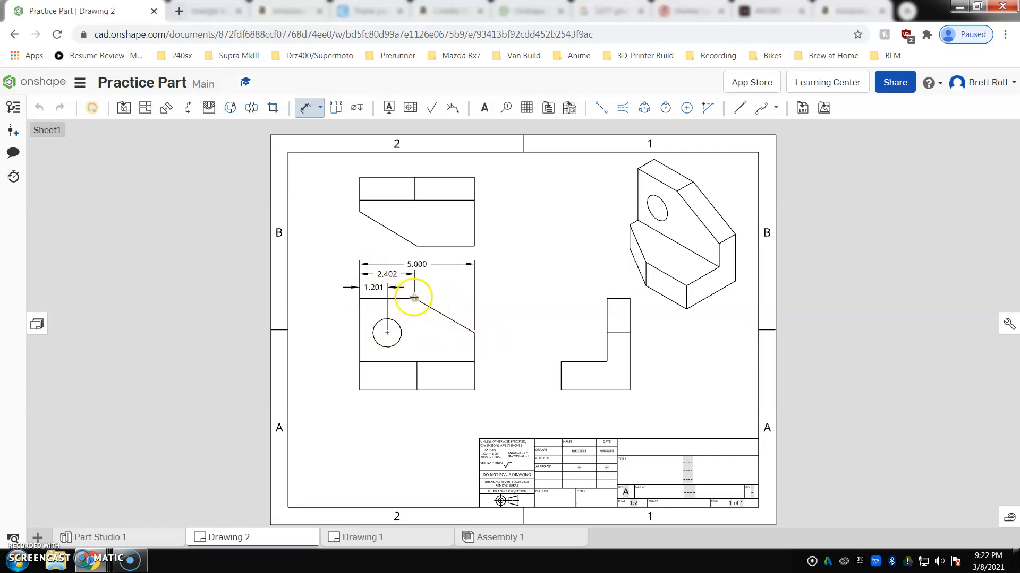
# Step: Dimension the front view's overall height from the slope's upper corner to the bottom edge, placing it to the right
pyautogui.click(397, 269)
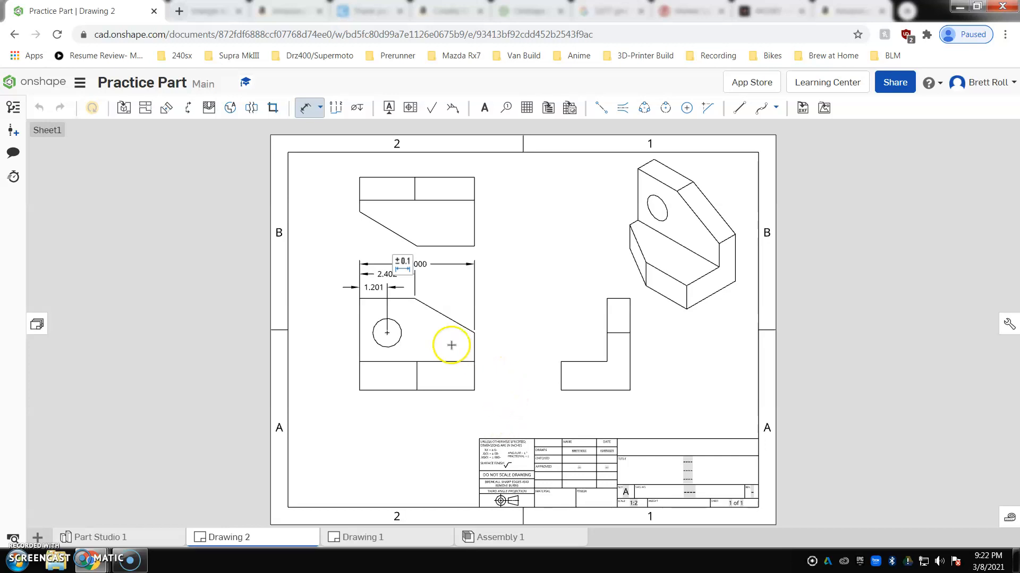
pyautogui.click(414, 299)
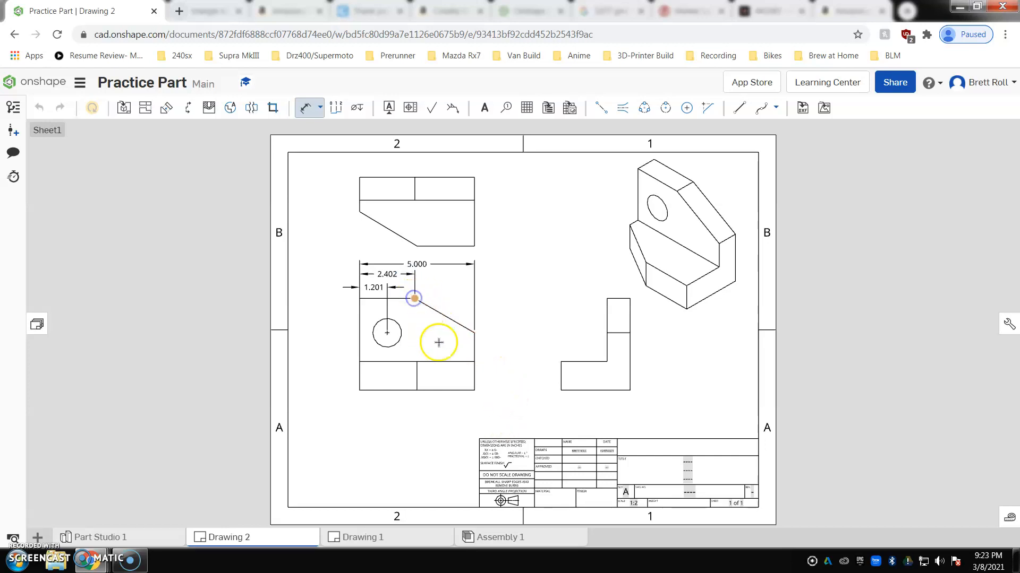
pyautogui.click(448, 391)
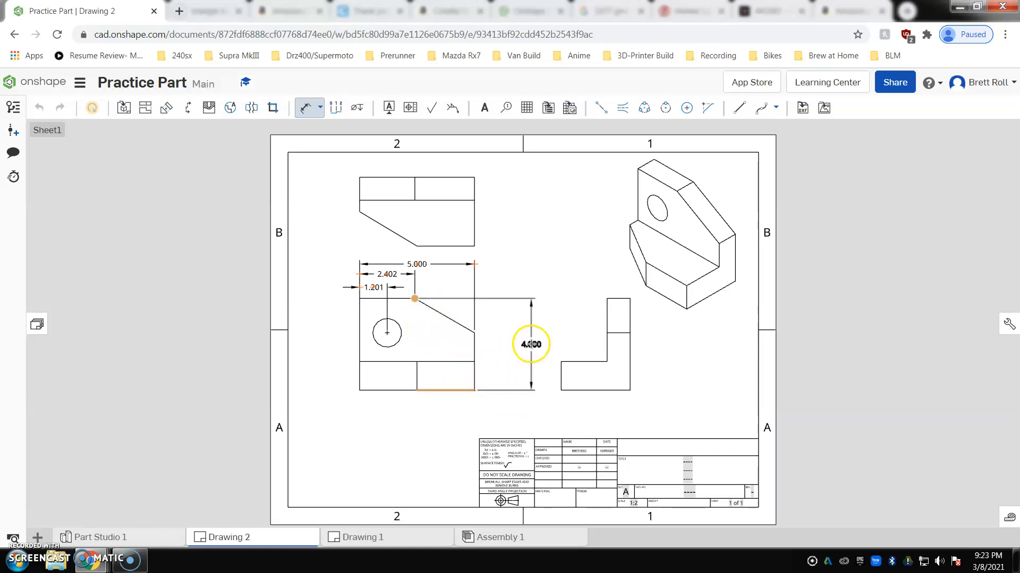
pyautogui.click(531, 344)
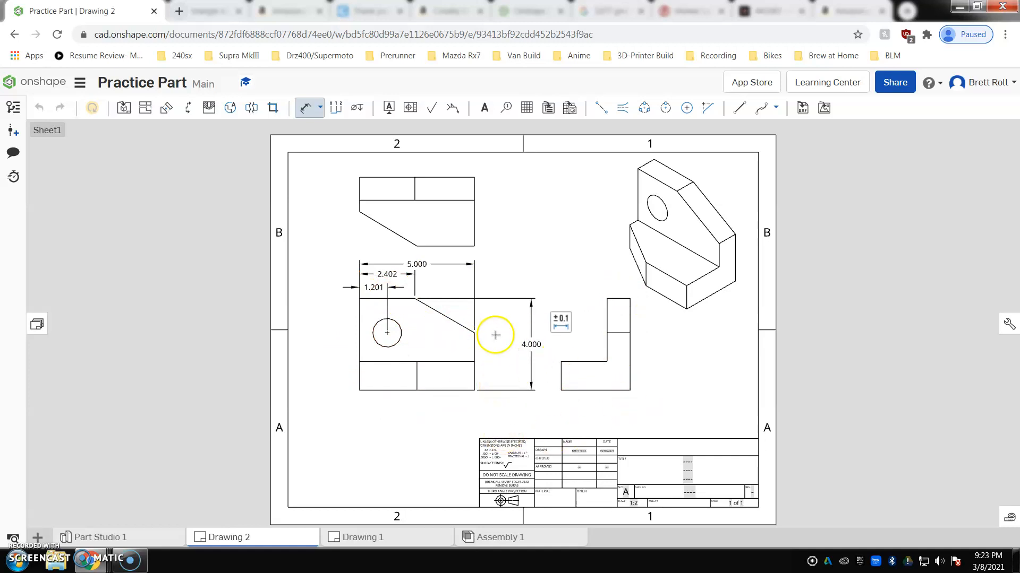
# Step: Dimension the heights of the hole's centre and of the base block above the front view's bottom edge
pyautogui.click(387, 333)
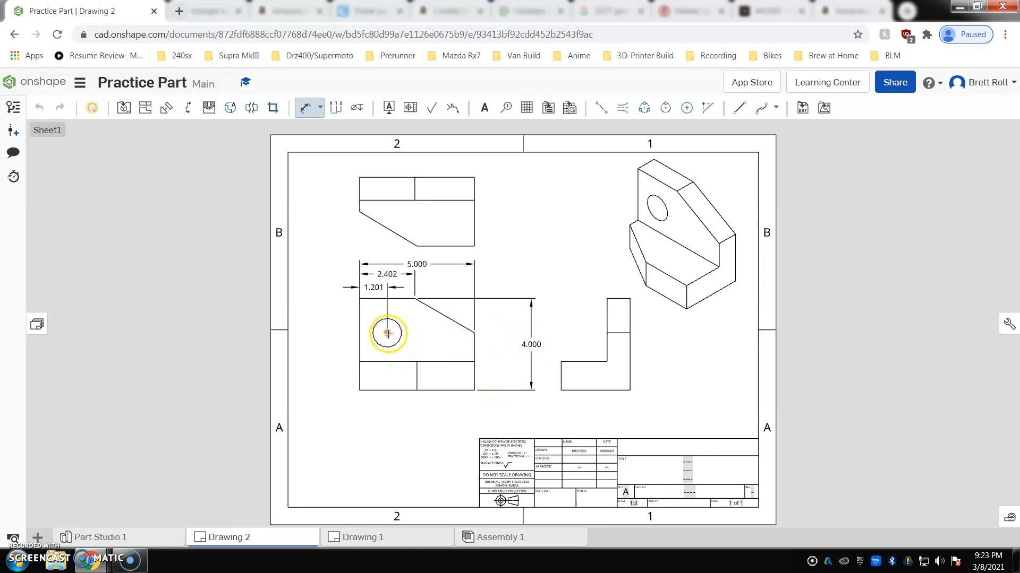
pyautogui.click(457, 390)
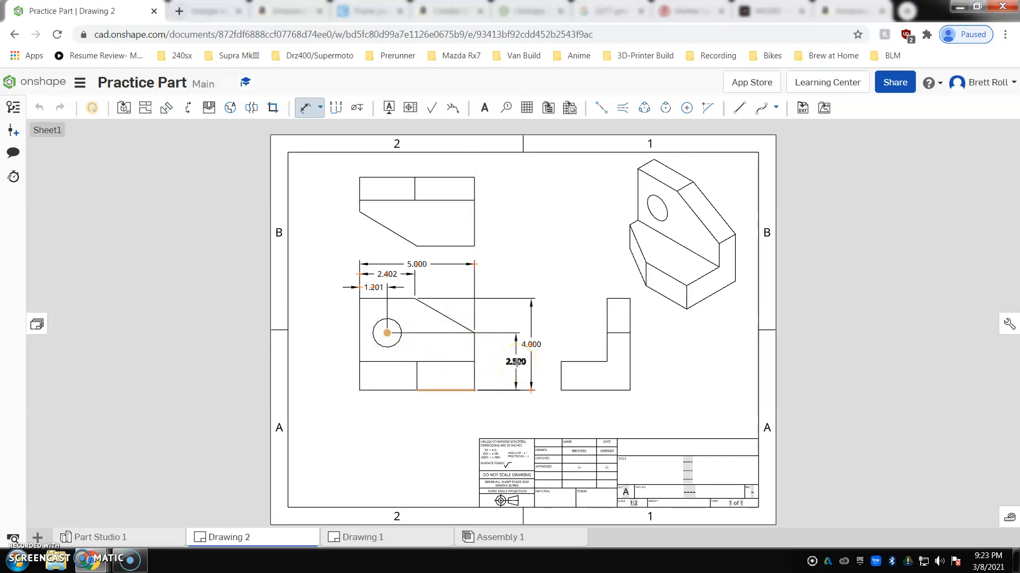
pyautogui.click(515, 361)
pyautogui.click(475, 361)
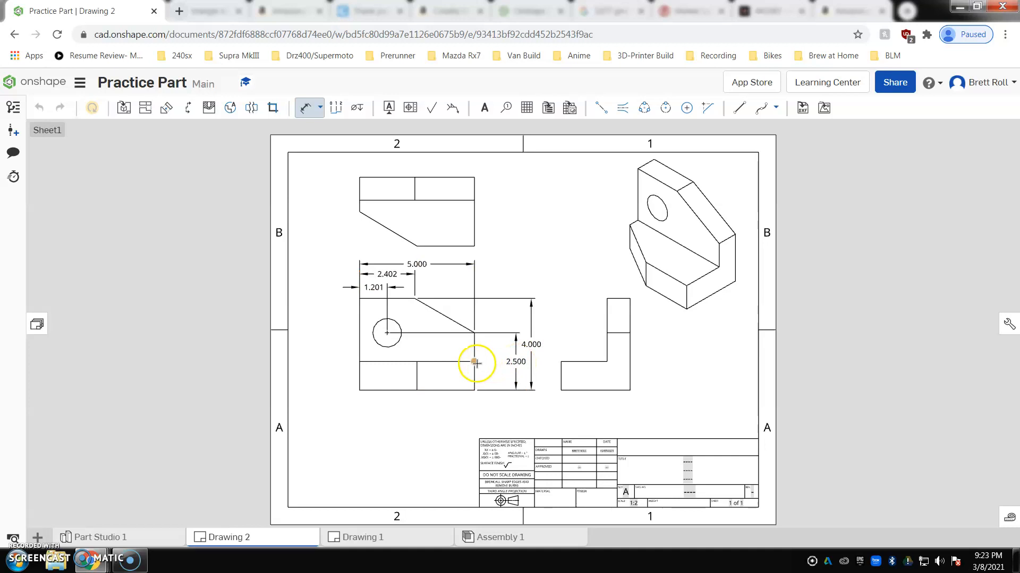
pyautogui.click(465, 390)
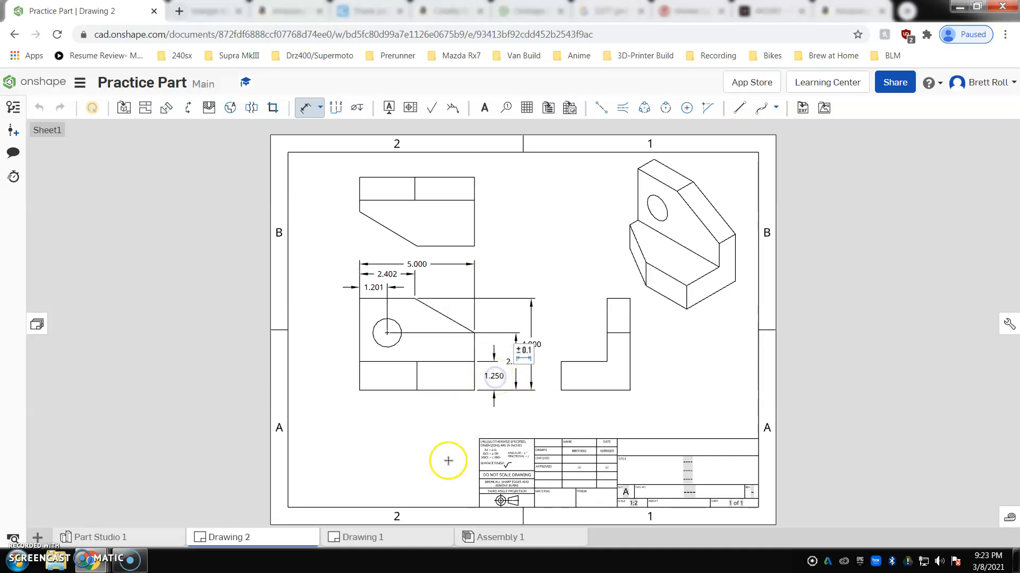
pyautogui.click(425, 440)
# Step: Dimension the hole's diameter in the front view, placing the value inside the outline just right of the hole
pyautogui.click(390, 322)
pyautogui.click(407, 370)
pyautogui.moveTo(408, 370); pyautogui.dragTo(418, 348)
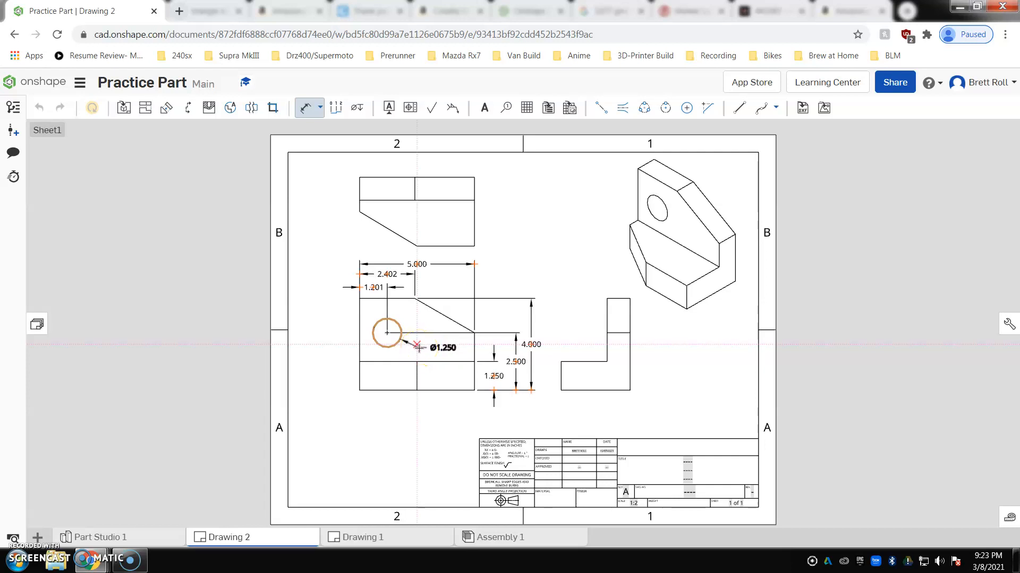
pyautogui.moveTo(418, 348); pyautogui.dragTo(418, 345)
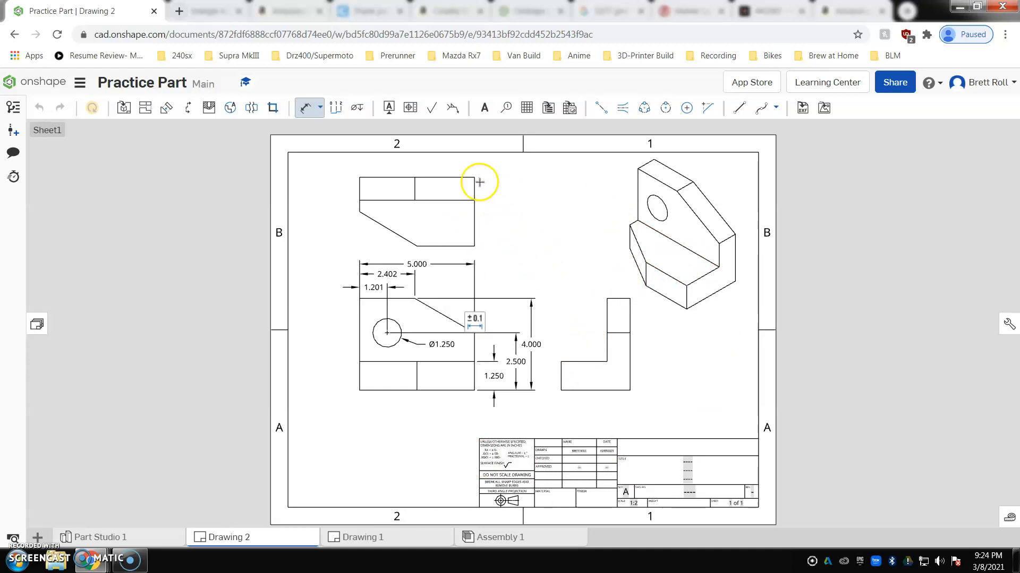
# Step: Dimension the top view's overall depth and the thickness of the upright wall, placing both right of the view
pyautogui.click(460, 176)
pyautogui.click(454, 246)
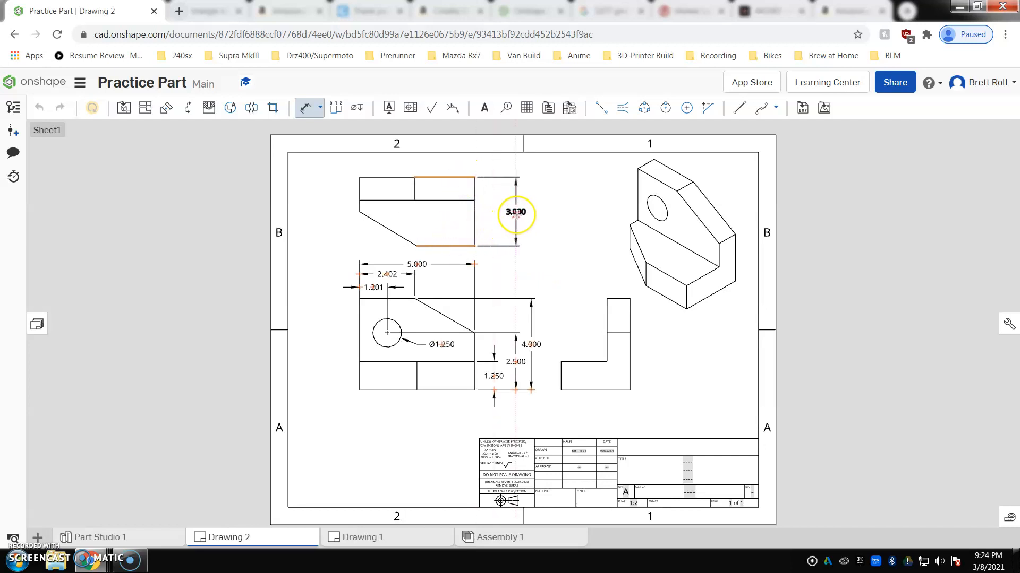
pyautogui.click(516, 213)
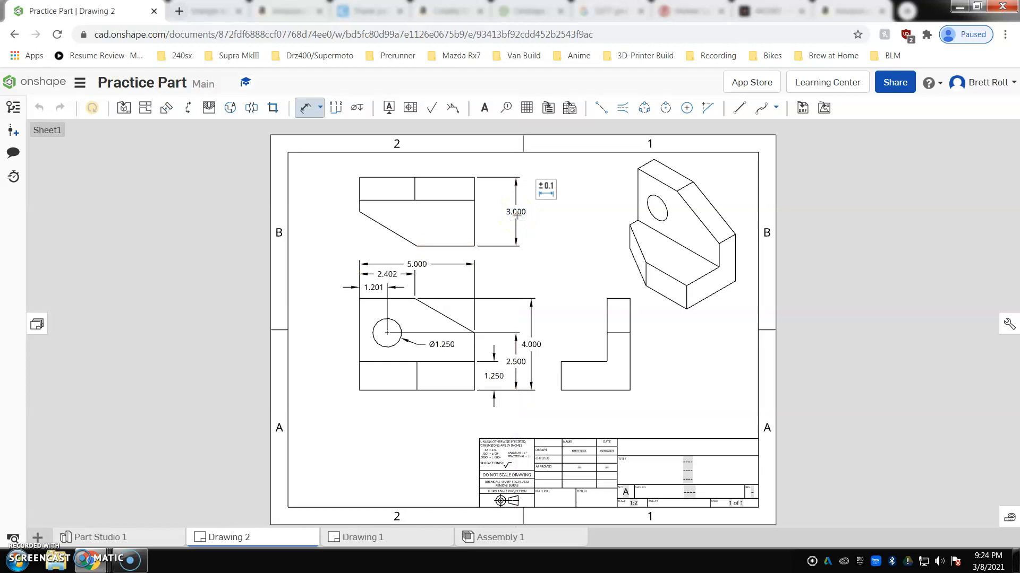
pyautogui.click(474, 201)
pyautogui.click(474, 176)
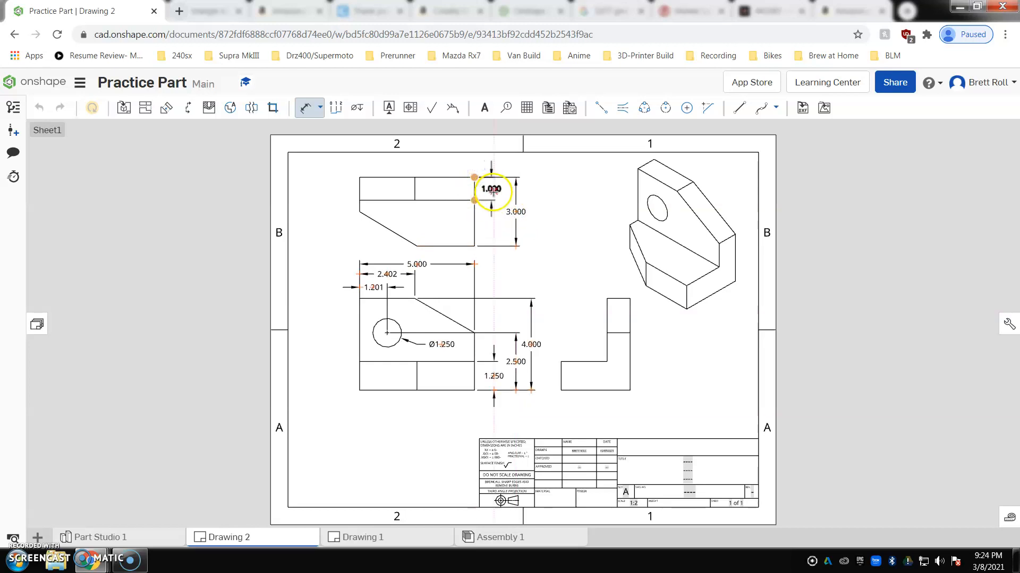
pyautogui.click(493, 190)
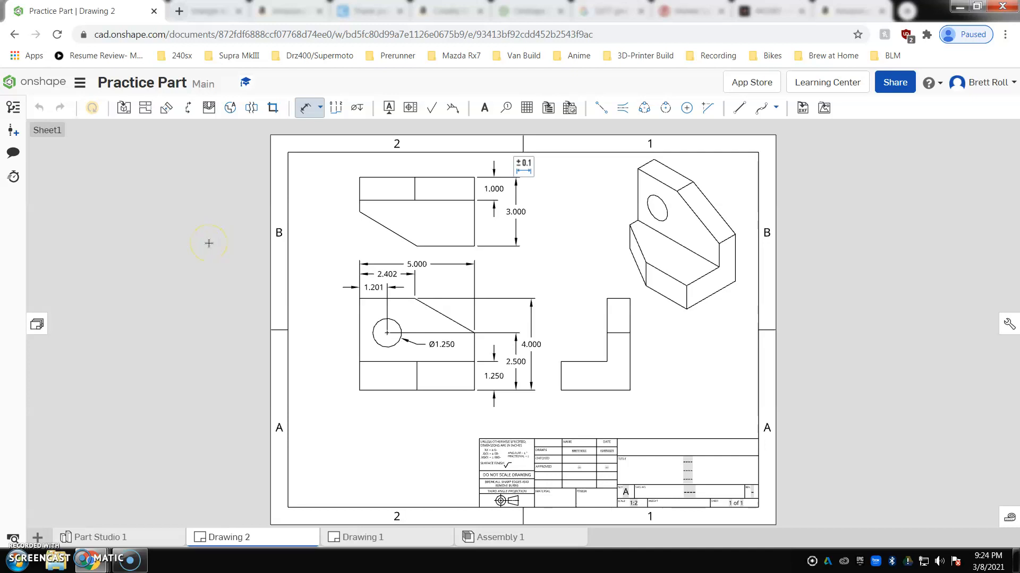
pyautogui.press('Escape')
pyautogui.click(317, 342)
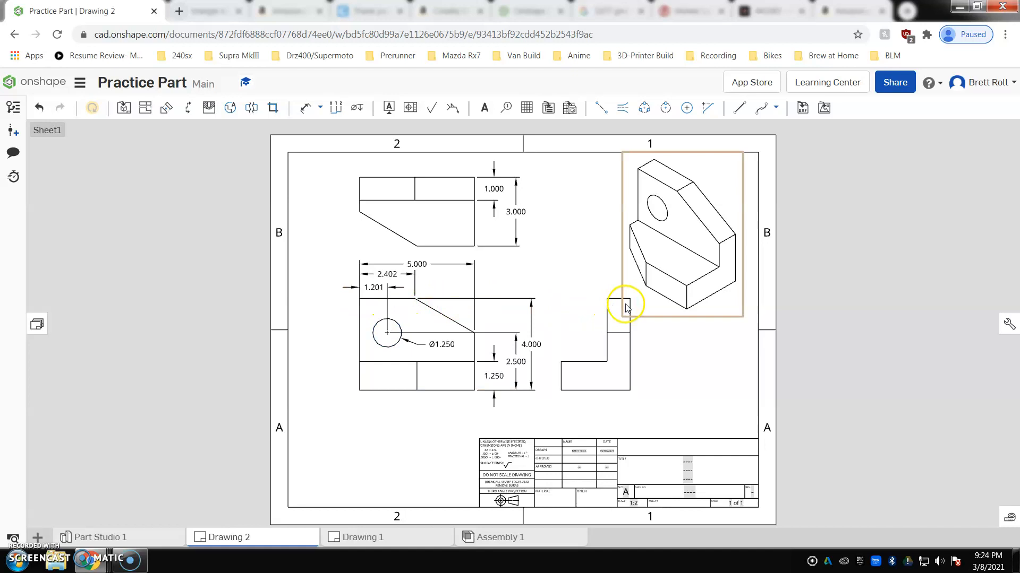
# Step: Reposition the aligned top and front views on the sheet by moving each one slightly
pyautogui.moveTo(425, 224)
pyautogui.mouseDown()
pyautogui.moveTo(401, 228)
pyautogui.moveTo(458, 218)
pyautogui.moveTo(542, 295)
pyautogui.moveTo(392, 376)
pyautogui.moveTo(409, 272)
pyautogui.moveTo(462, 234)
pyautogui.moveTo(437, 221)
pyautogui.moveTo(409, 225)
pyautogui.mouseUp()
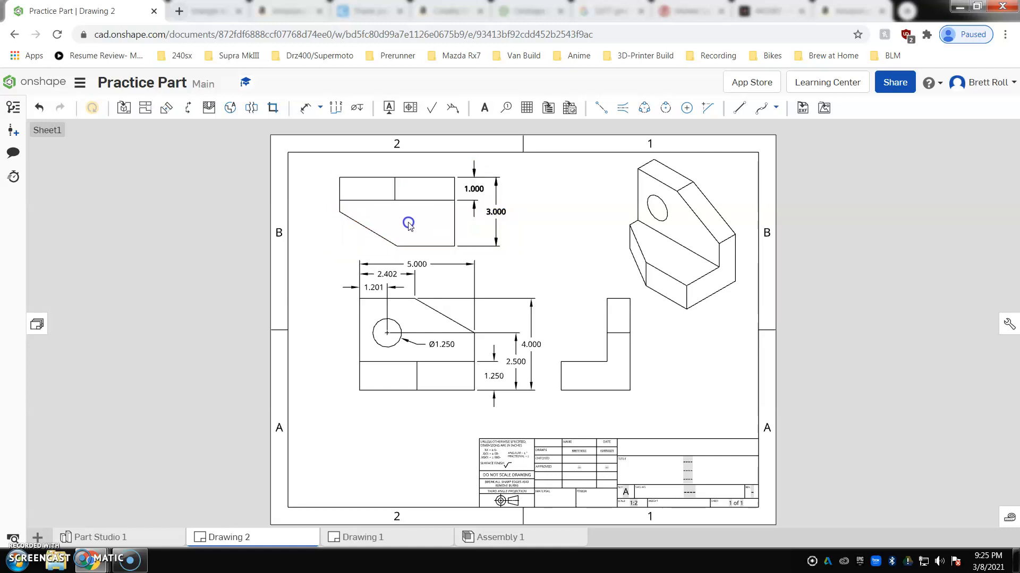
pyautogui.moveTo(419, 375)
pyautogui.mouseDown()
pyautogui.moveTo(414, 390)
pyautogui.moveTo(438, 380)
pyautogui.mouseUp()
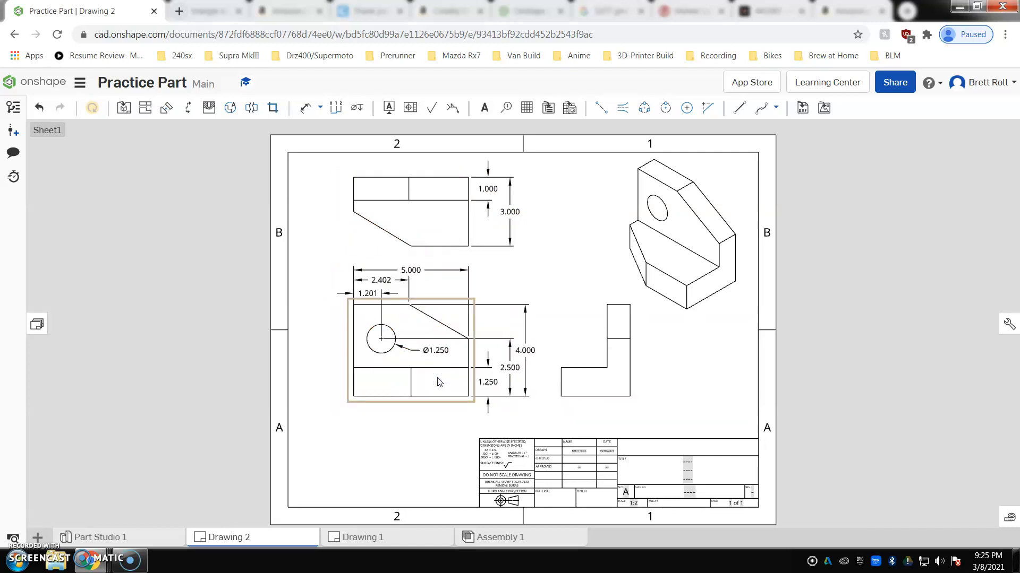
pyautogui.hotkey('ctrl', 'z')
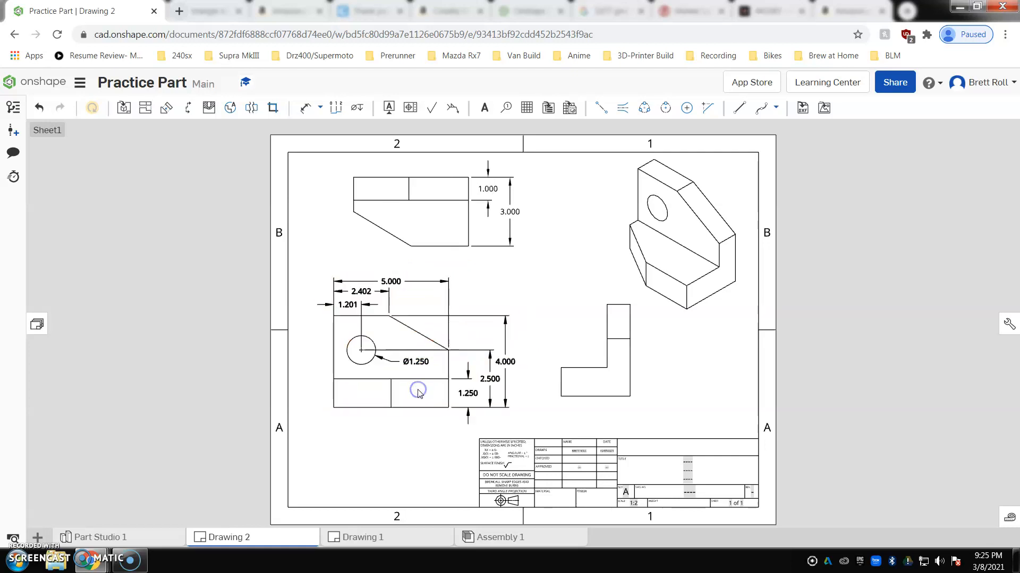
pyautogui.hotkey('ctrl', 'y')
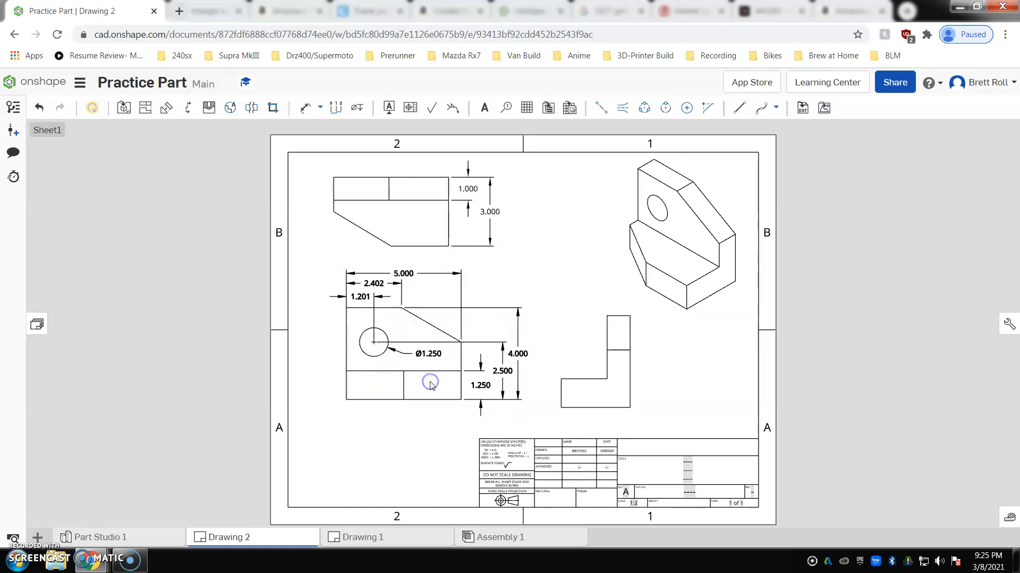